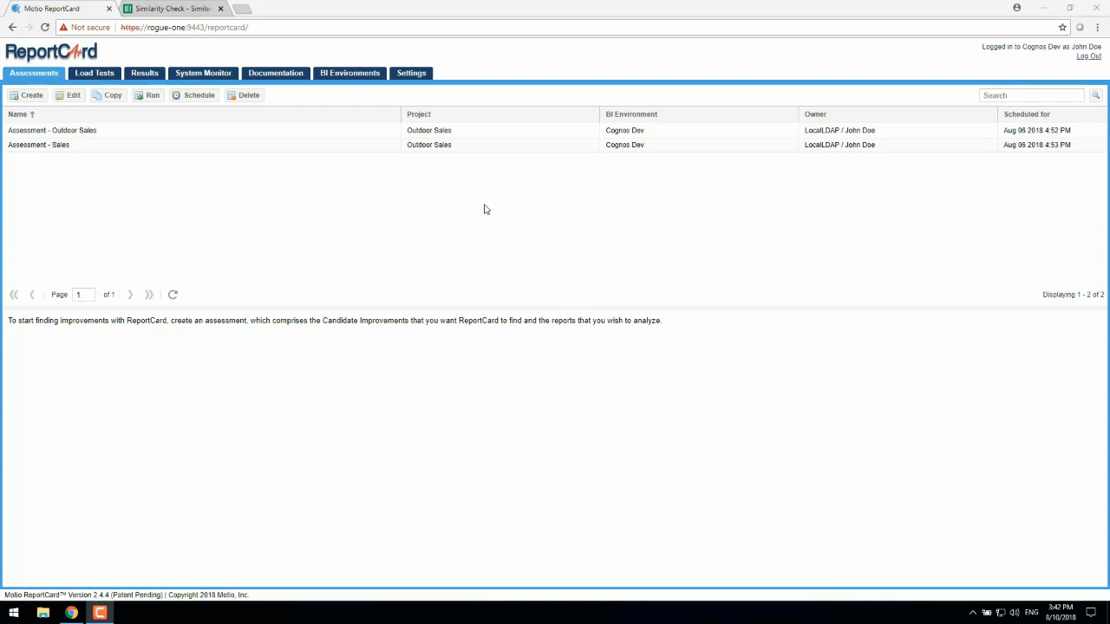
Step: Create an assessment named "Similarity Check" in the Default Project and proceed to its artifact selection
click(33, 103)
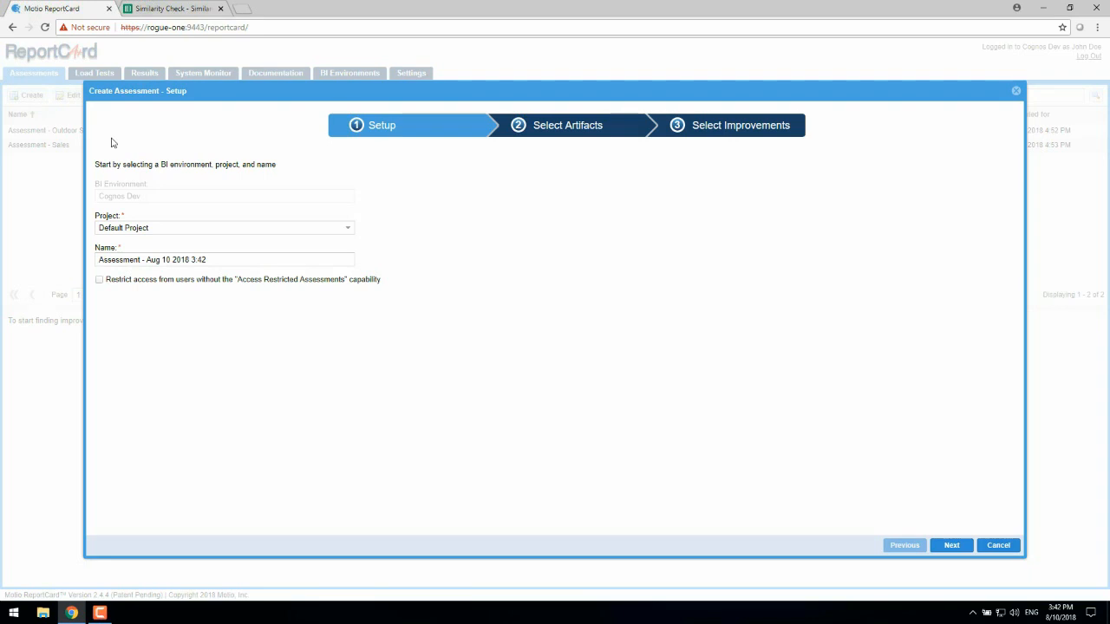
triple_click(222, 258)
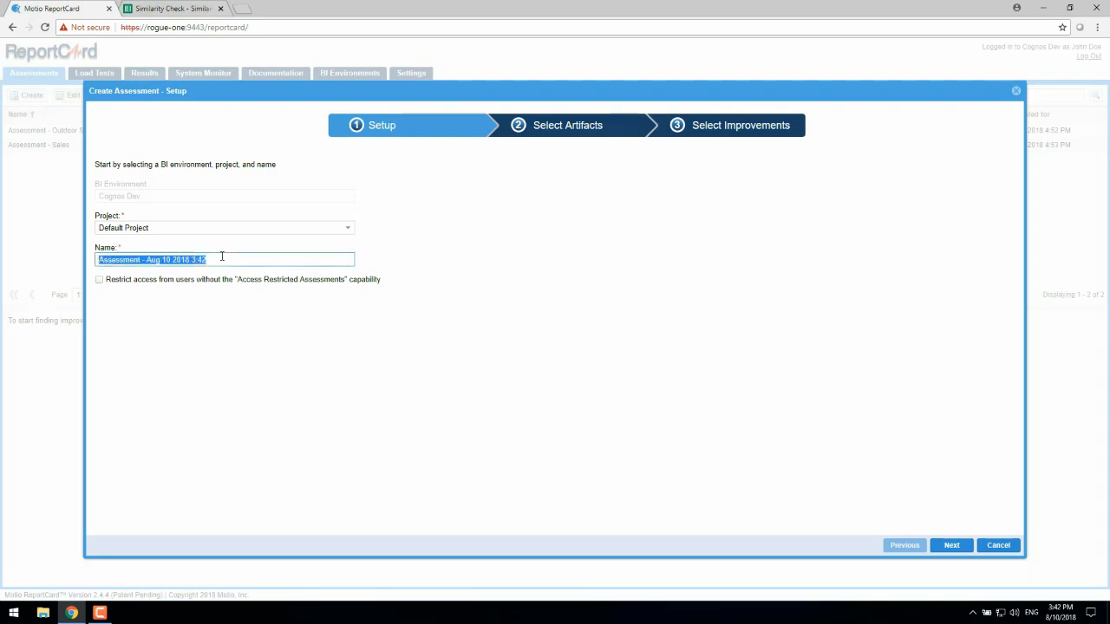
text(Similar)
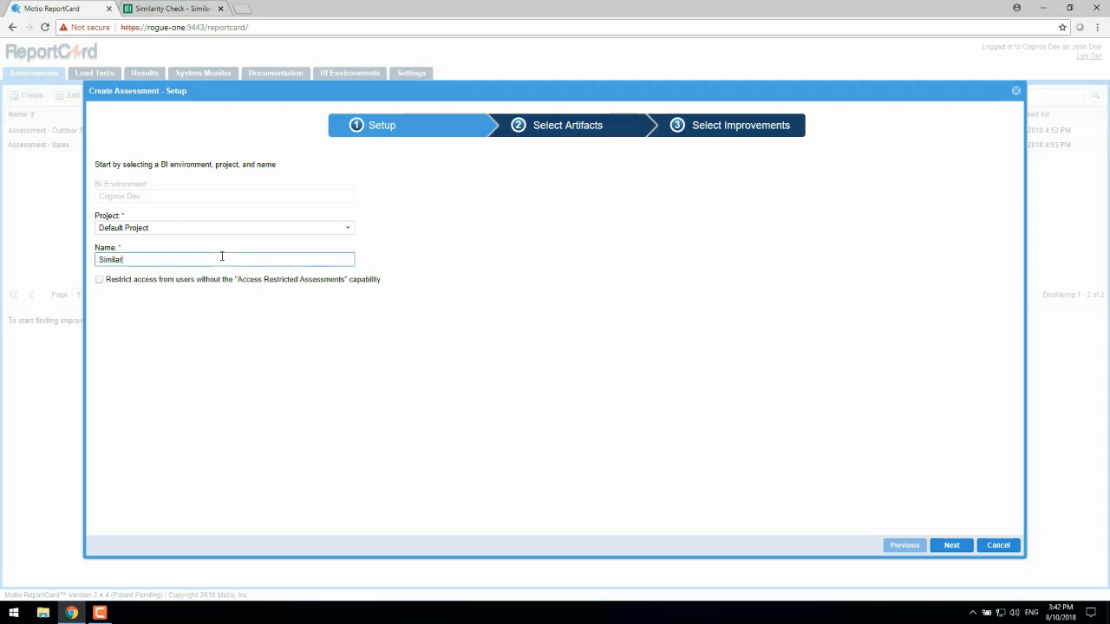
text(ity Check)
click(949, 549)
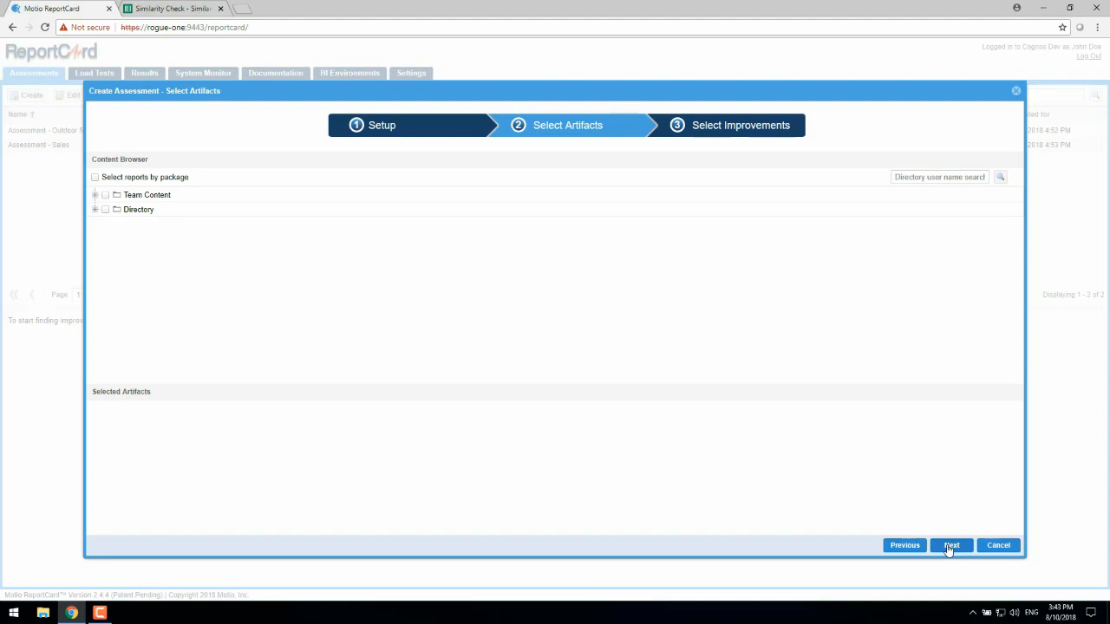
Step: Select the Team Content folder and the people folder under Directory as artifacts to assess
click(106, 196)
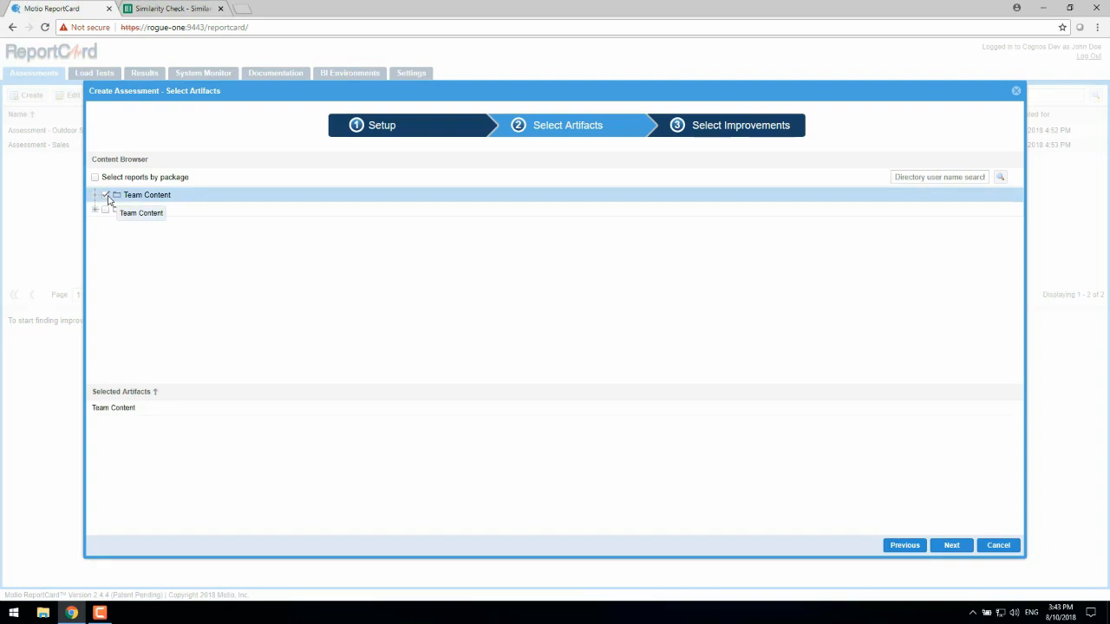
click(95, 211)
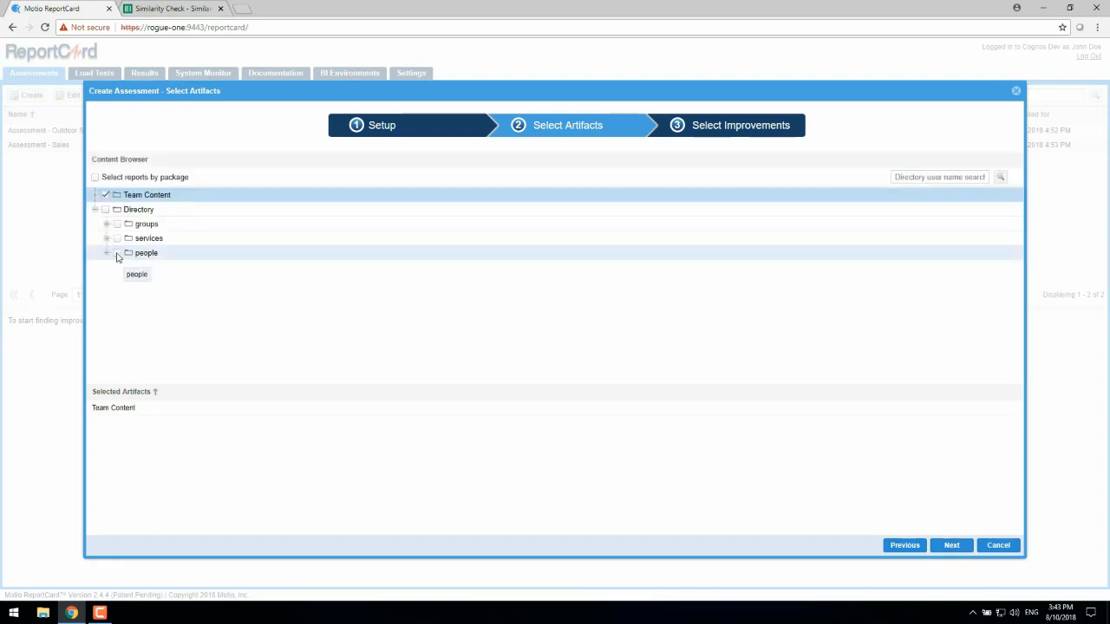
click(117, 253)
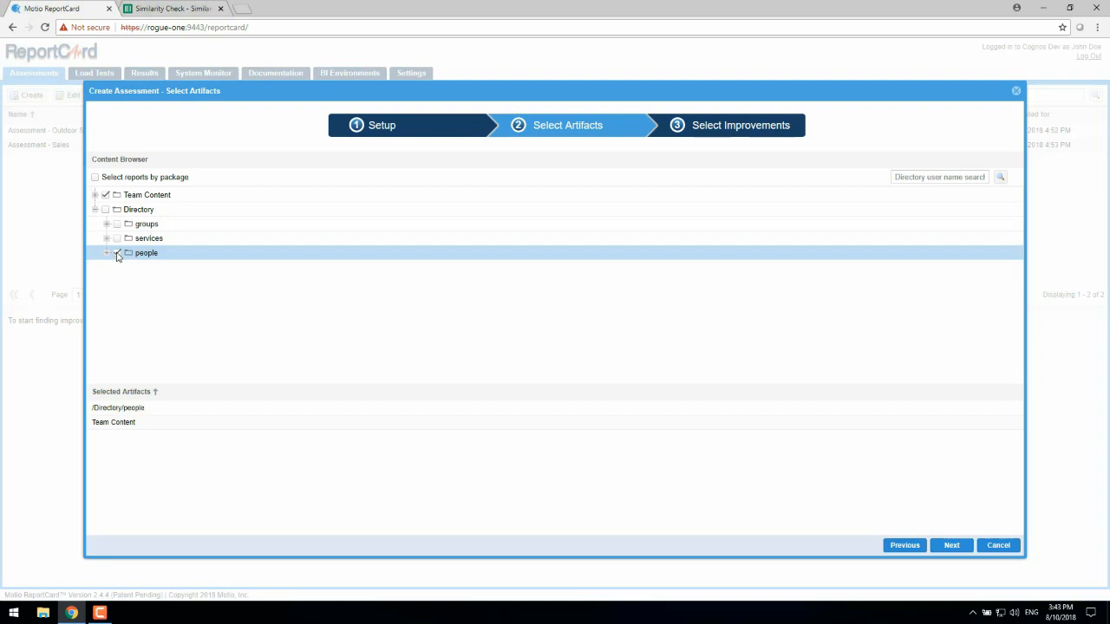
Step: Select reports by package, choosing GO data warehouse (query) from Team Content > Samples > Models, and proceed to the improvements
click(105, 177)
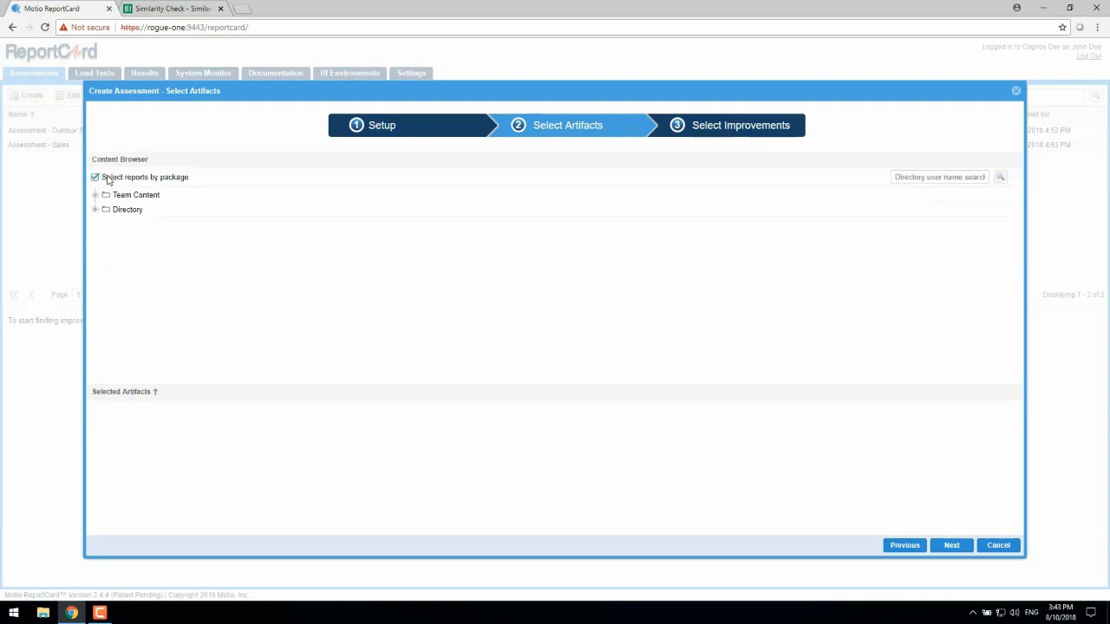
click(95, 196)
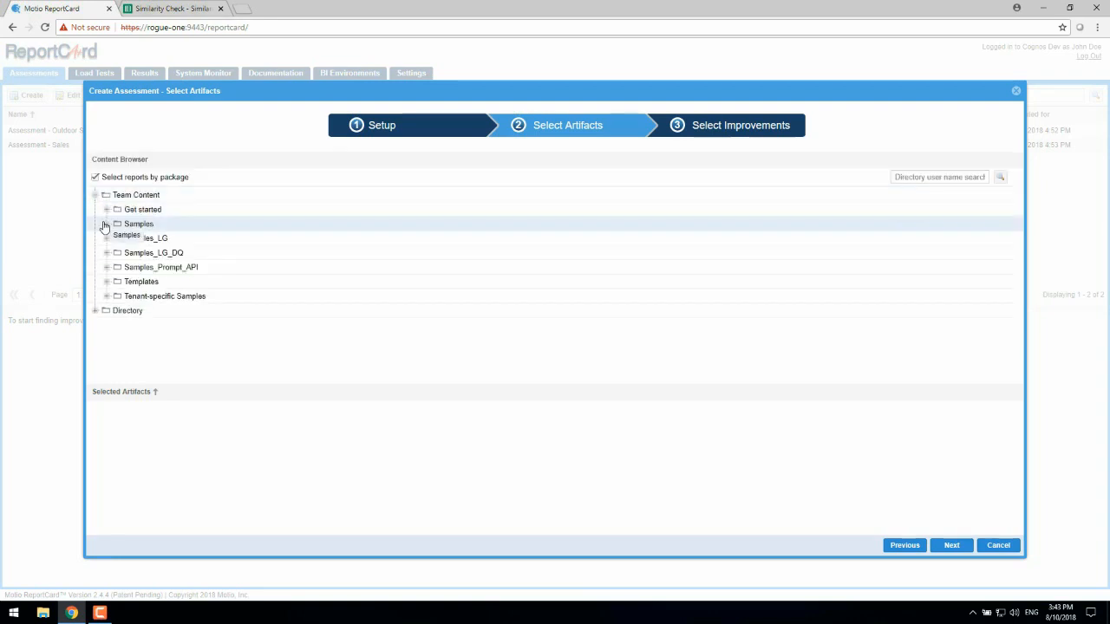
click(105, 224)
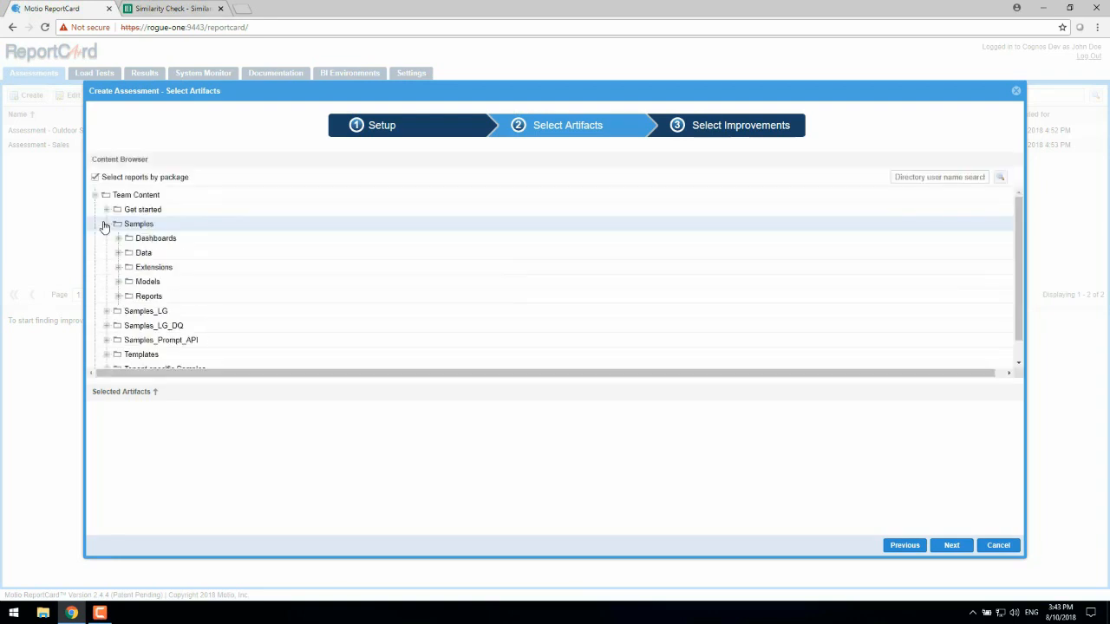
click(119, 282)
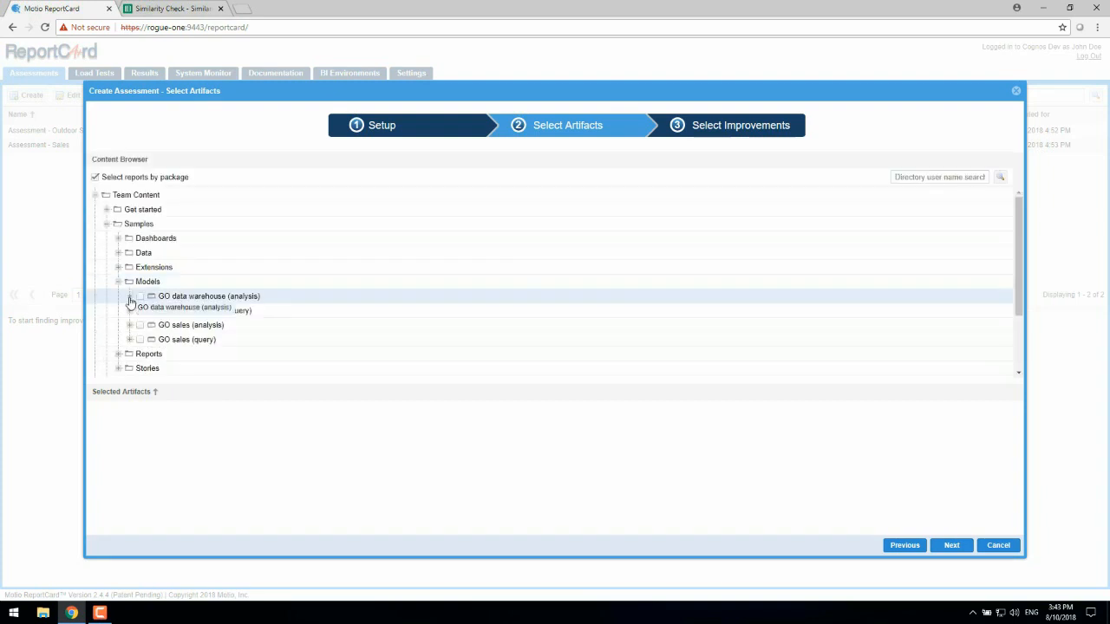
click(140, 312)
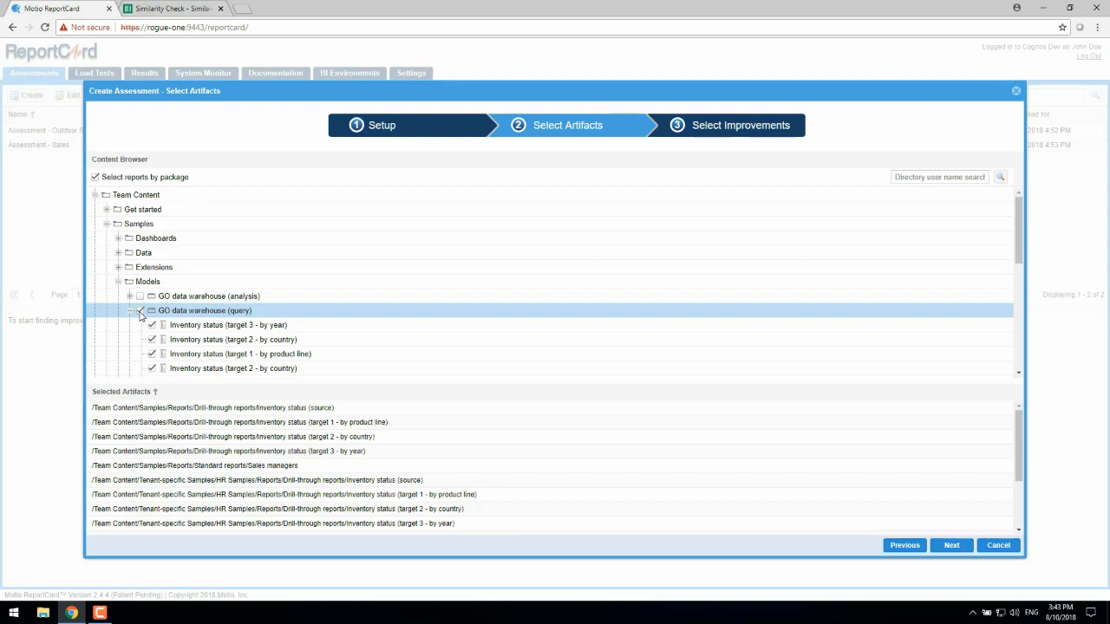
click(946, 547)
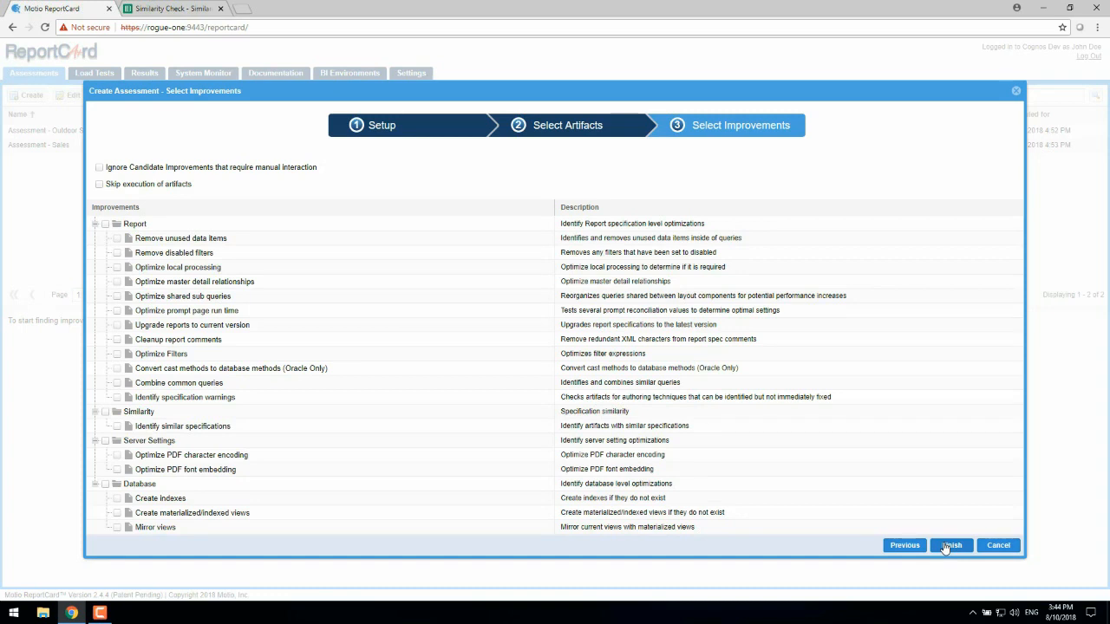
Step: Finish the assessment with only the "Identify similar specifications" improvement selected and run it
click(288, 429)
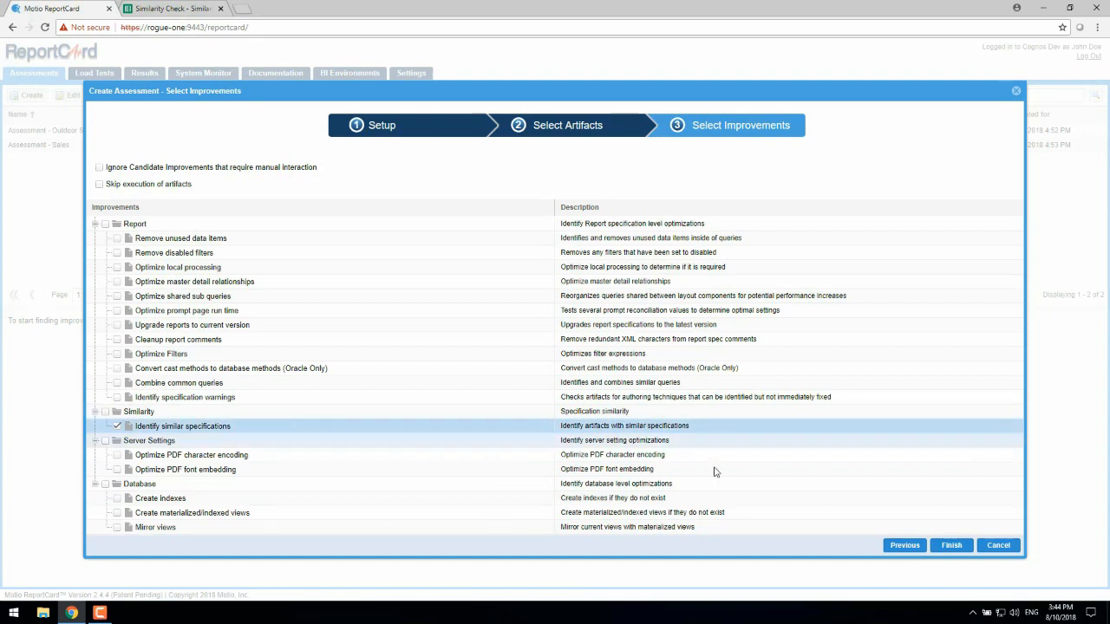
click(951, 546)
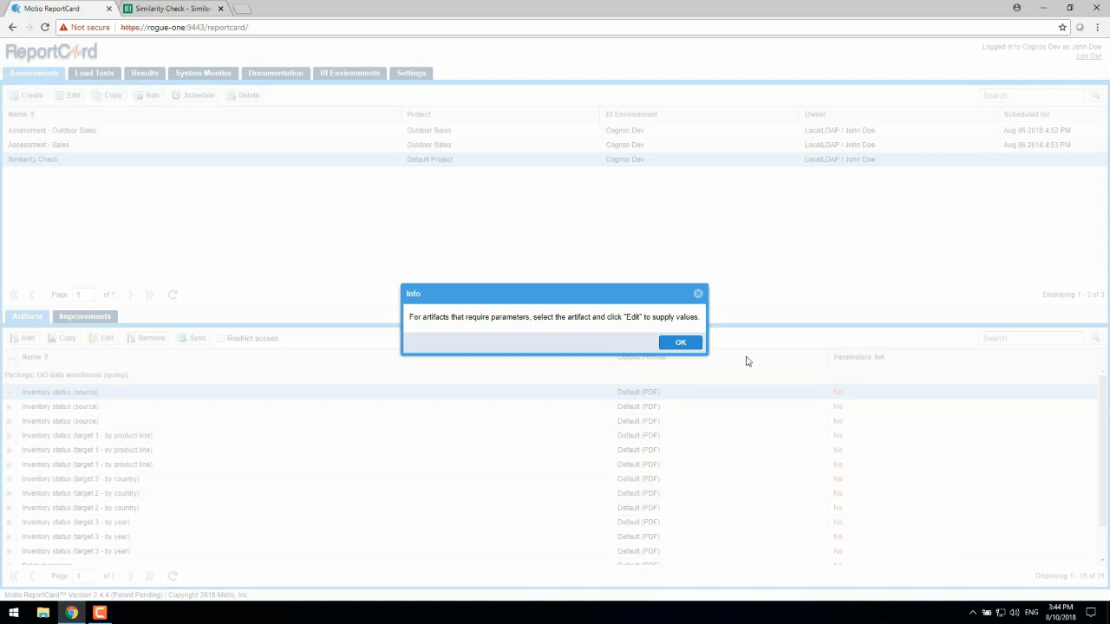
click(680, 344)
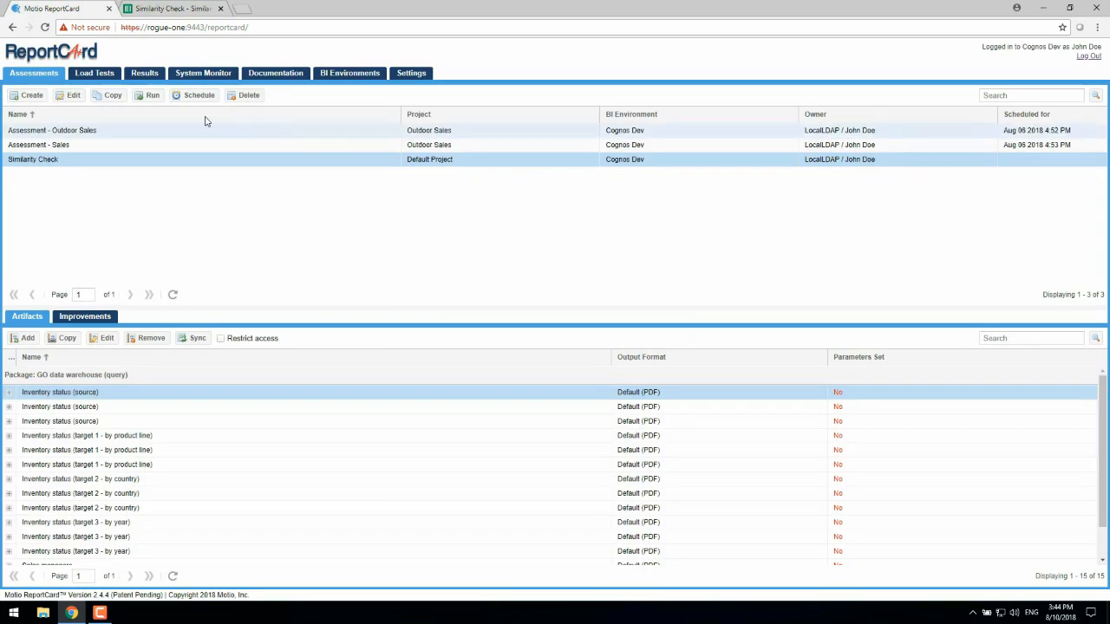
click(149, 101)
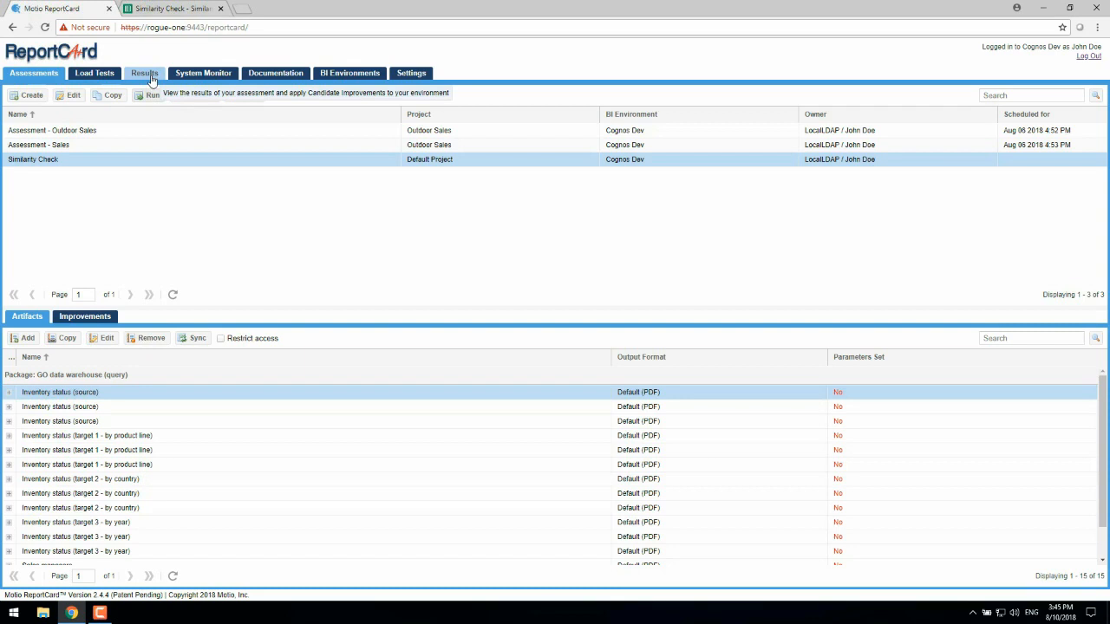
Step: View the report card of the completed Aug 06 2018 Similarity Check run and examine the artifacts similar to its first listed report
click(150, 77)
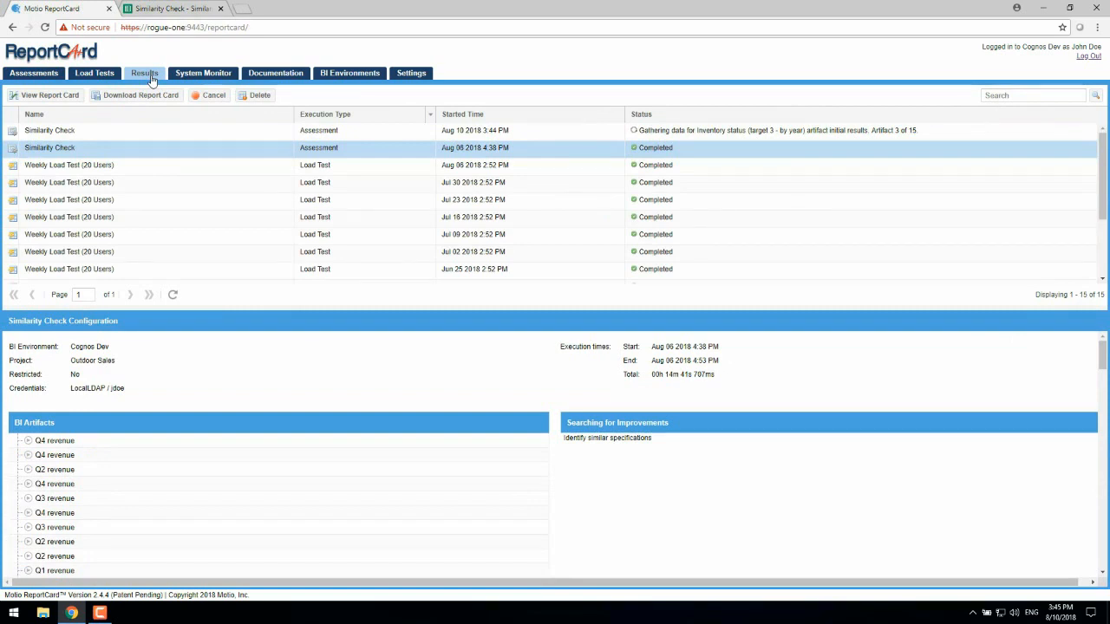
double_click(103, 153)
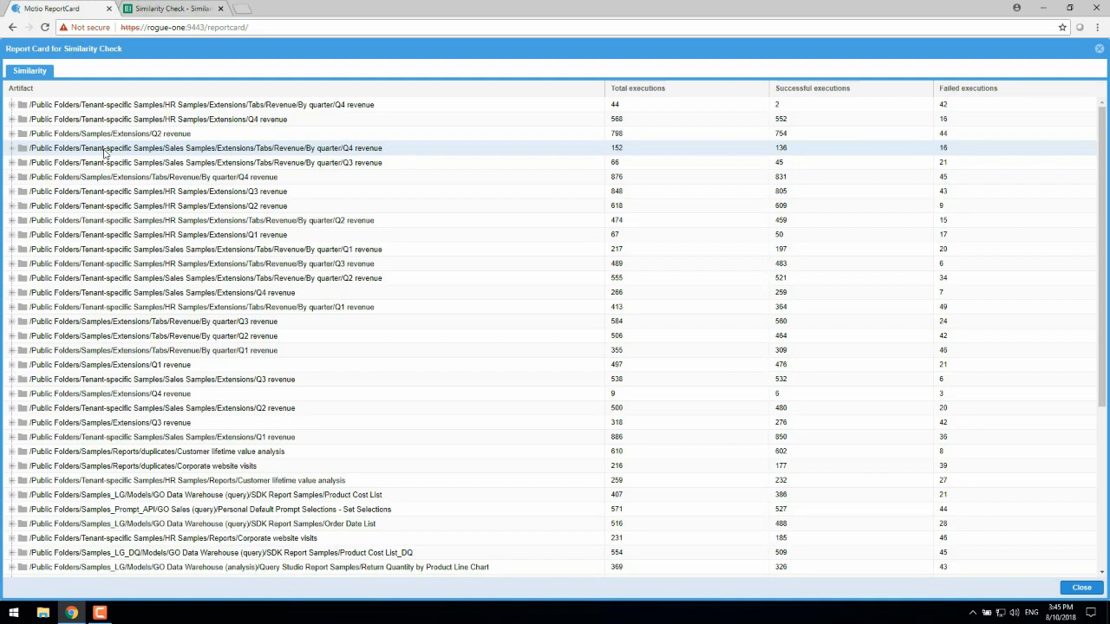
click(12, 105)
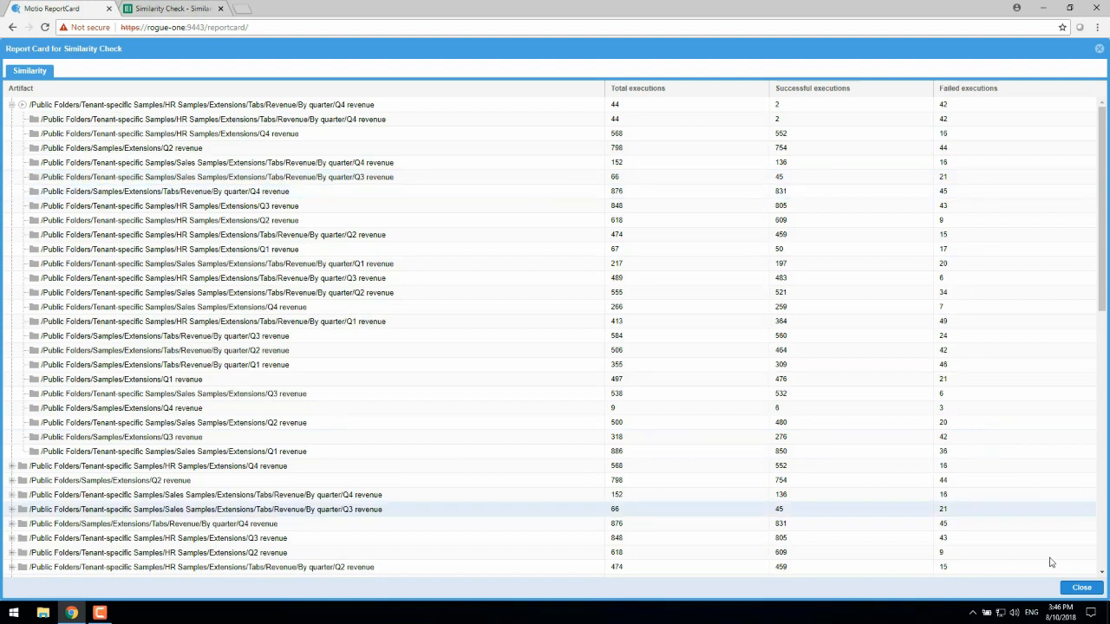
click(1080, 589)
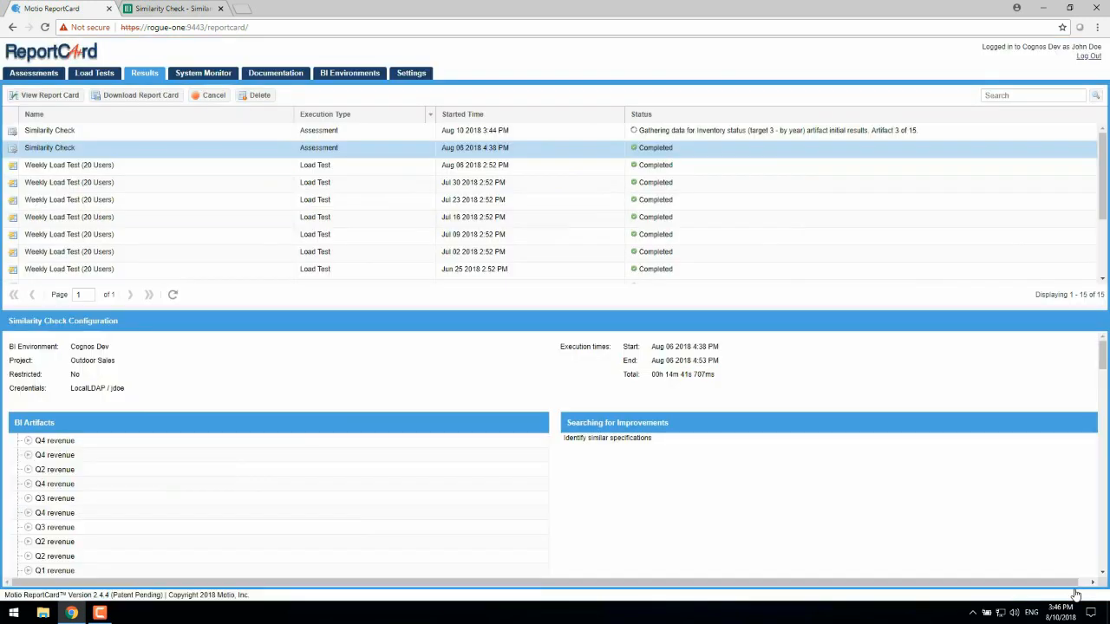
Step: Download the completed Similarity Check report card and open the Similarities PDF from the zip archive
click(97, 96)
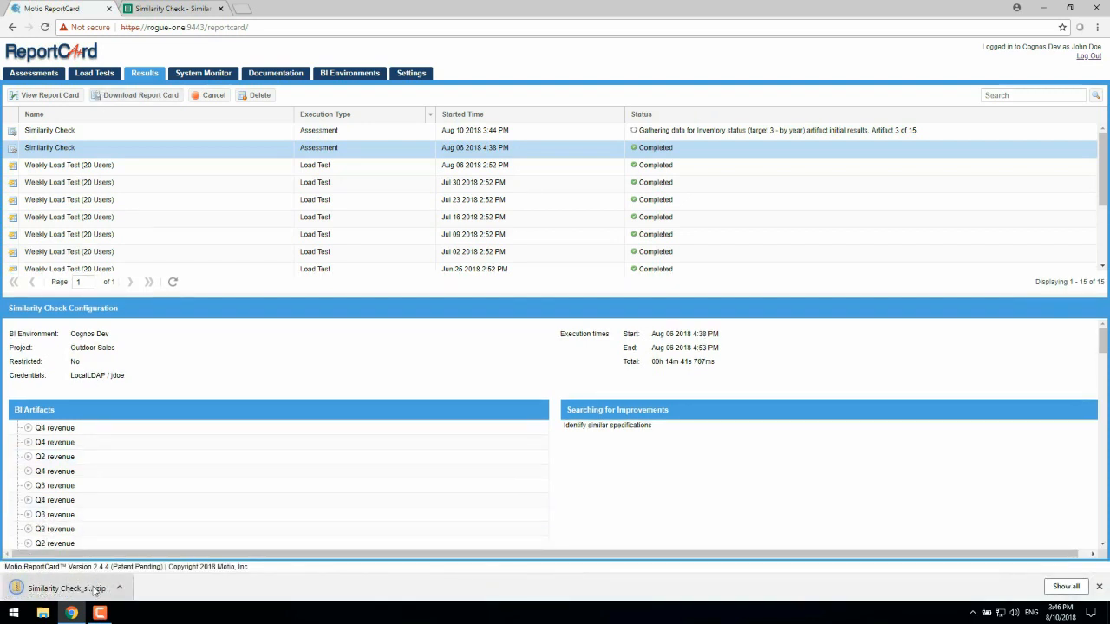
click(97, 586)
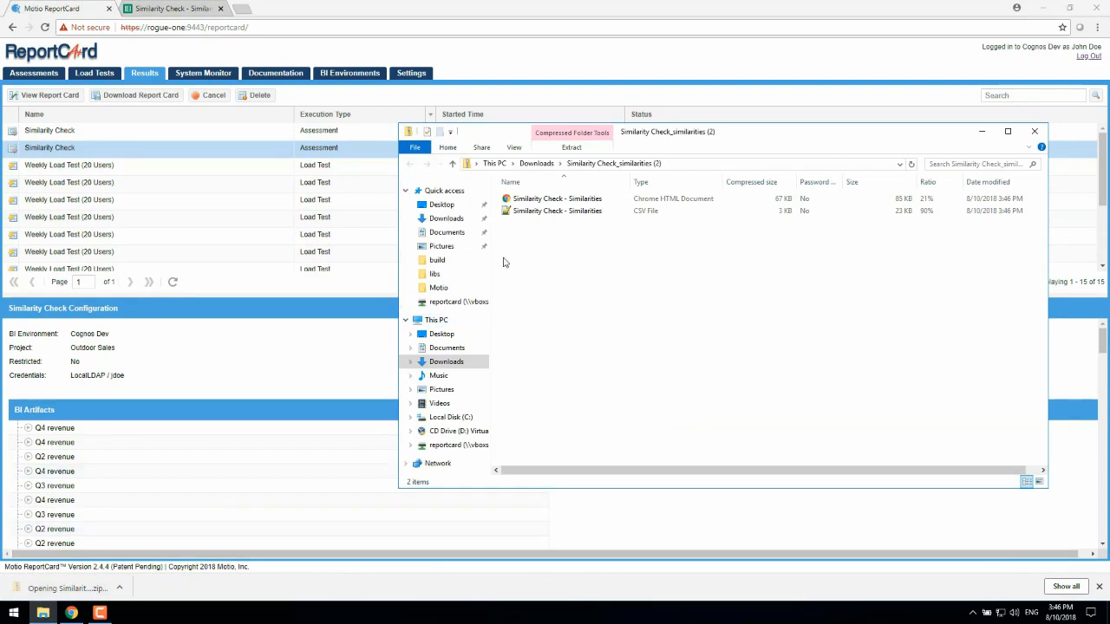
double_click(553, 199)
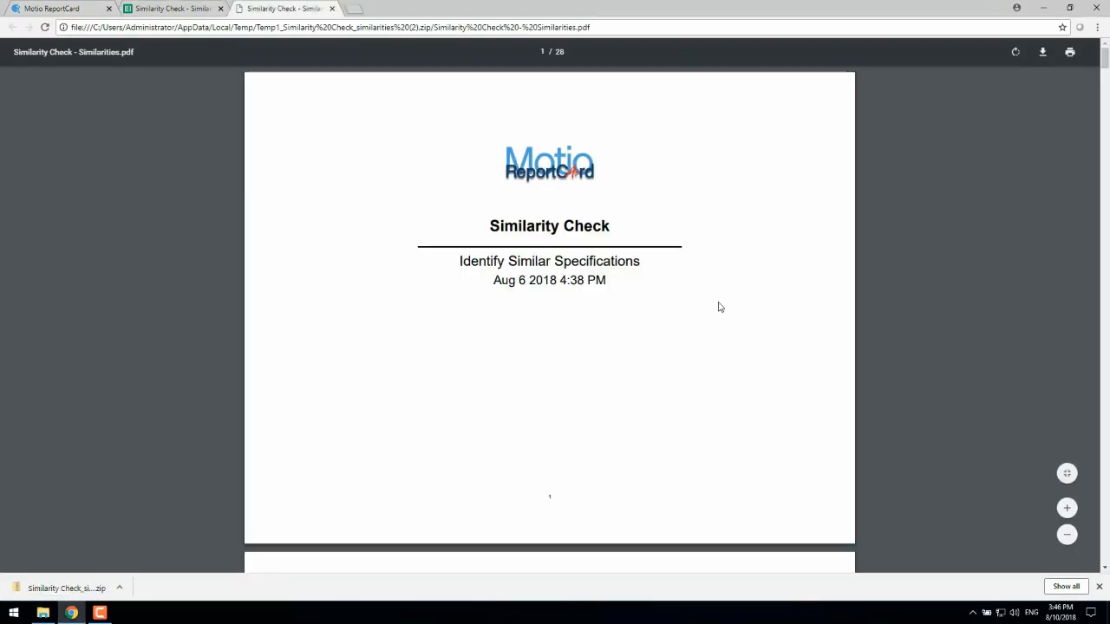
Step: Examine the PDF's artifact summary, the list of owners and the similar reports with executions grouped by owner, through Employee expenses
click(1066, 502)
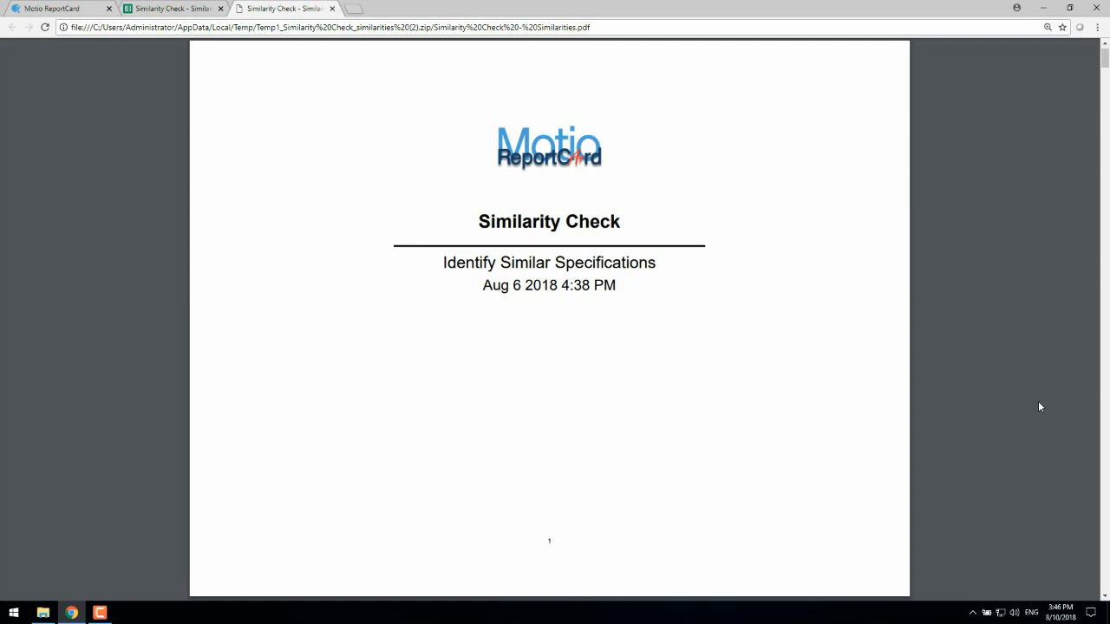
key(Page_Down)
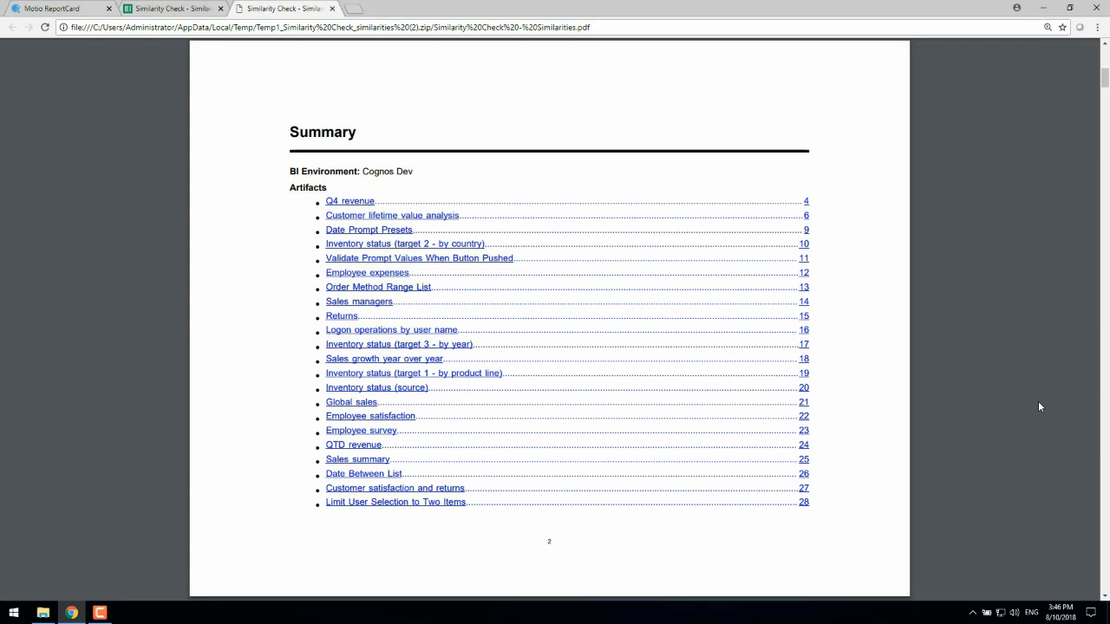
key(Page_Down)
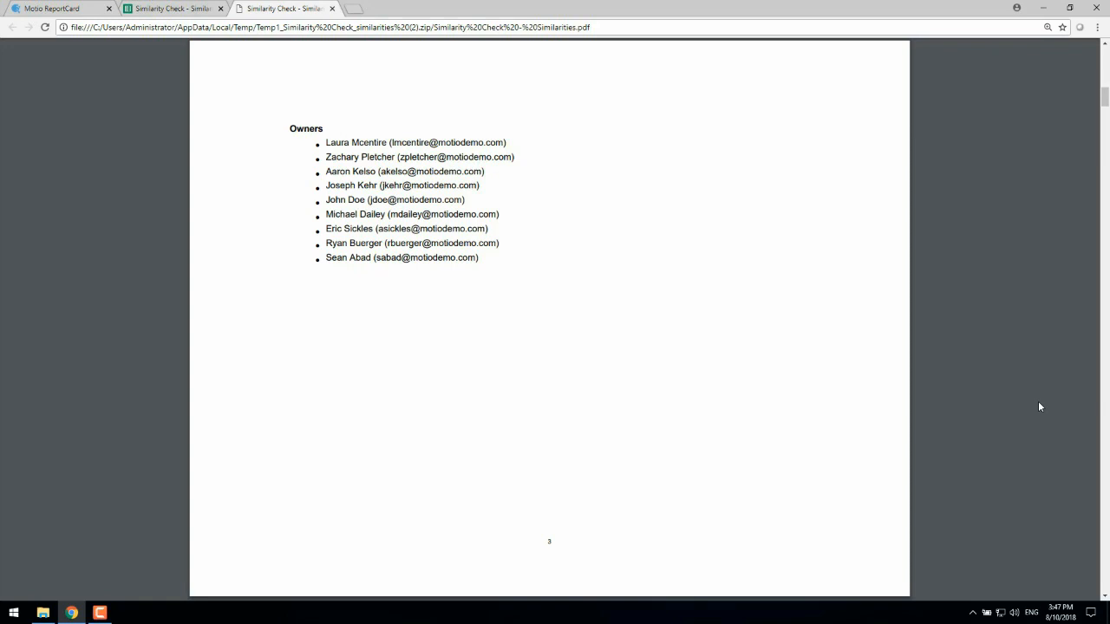
scroll(1040, 407, down, 5)
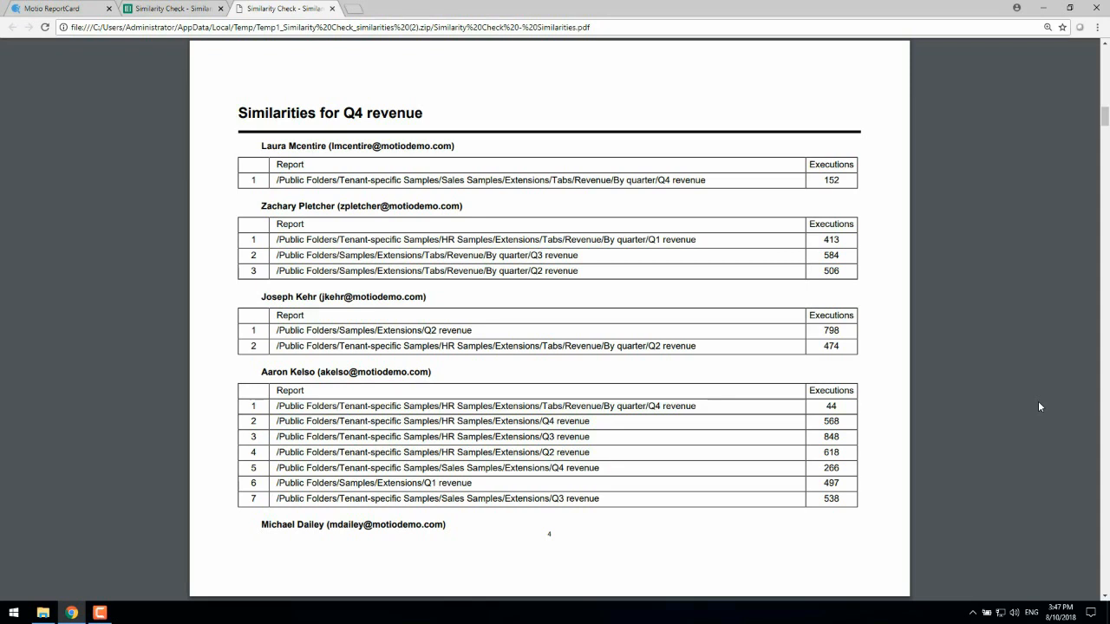
key(Page_Down)
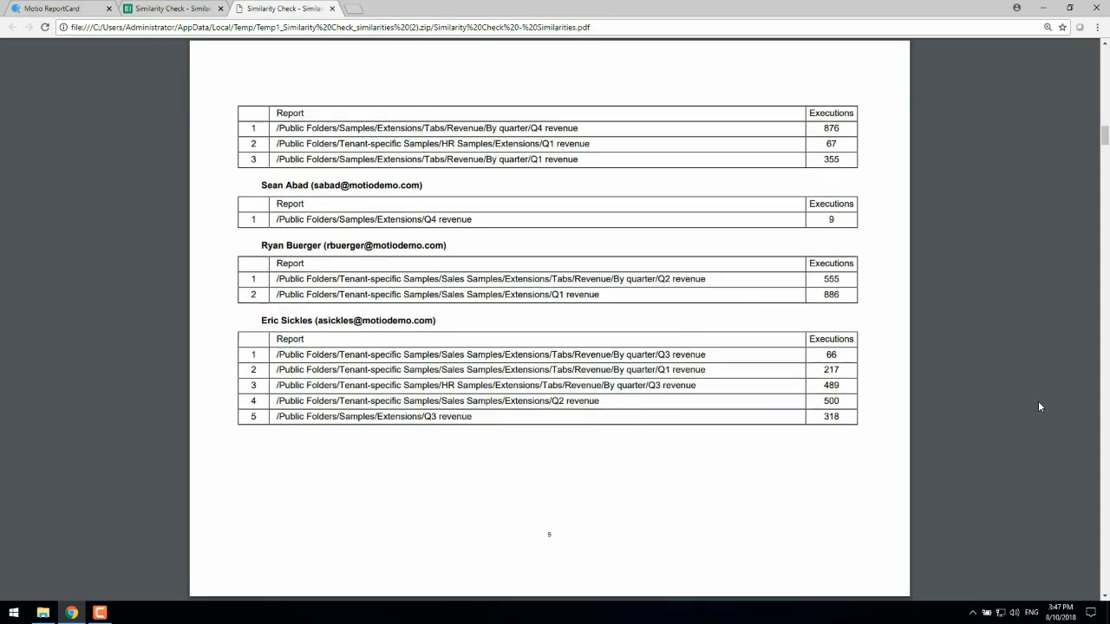
key(Page_Down)
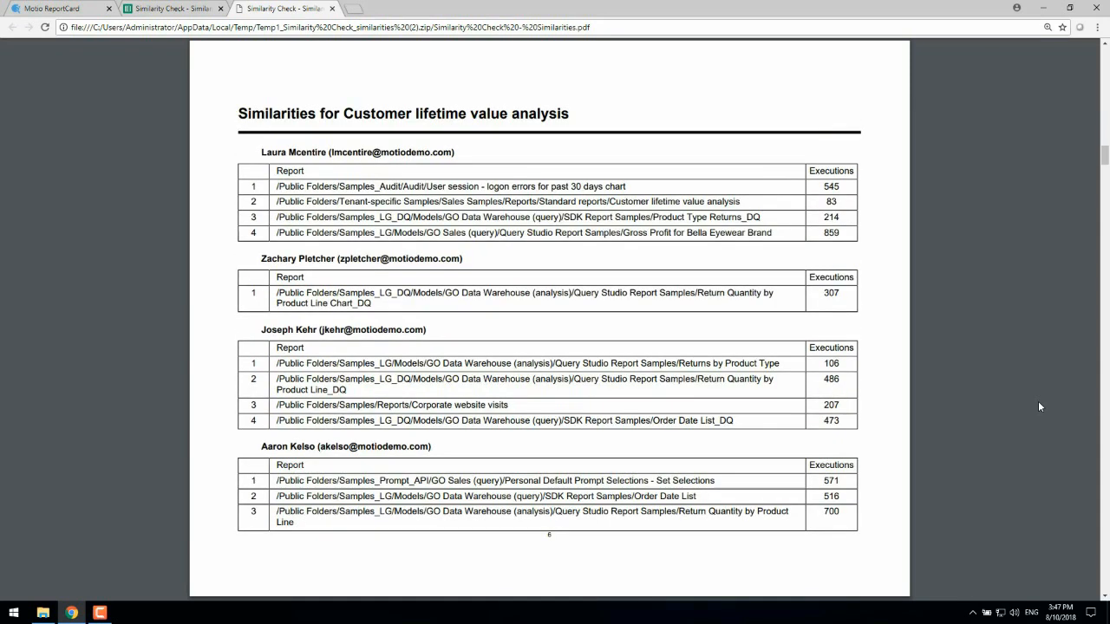
key(Page_Down)
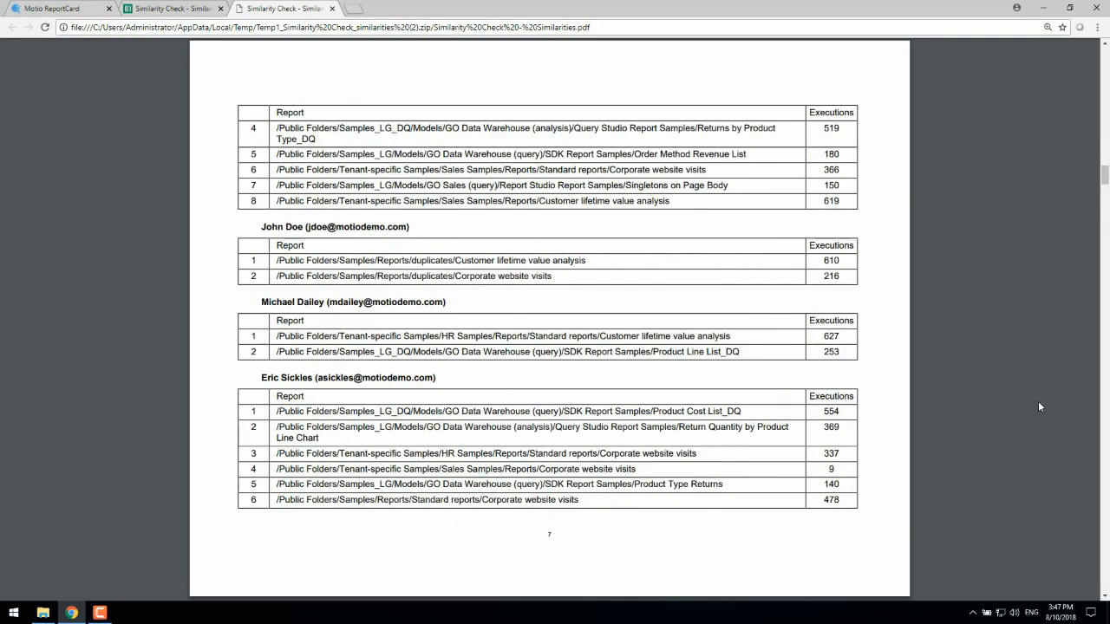
key(Page_Down)
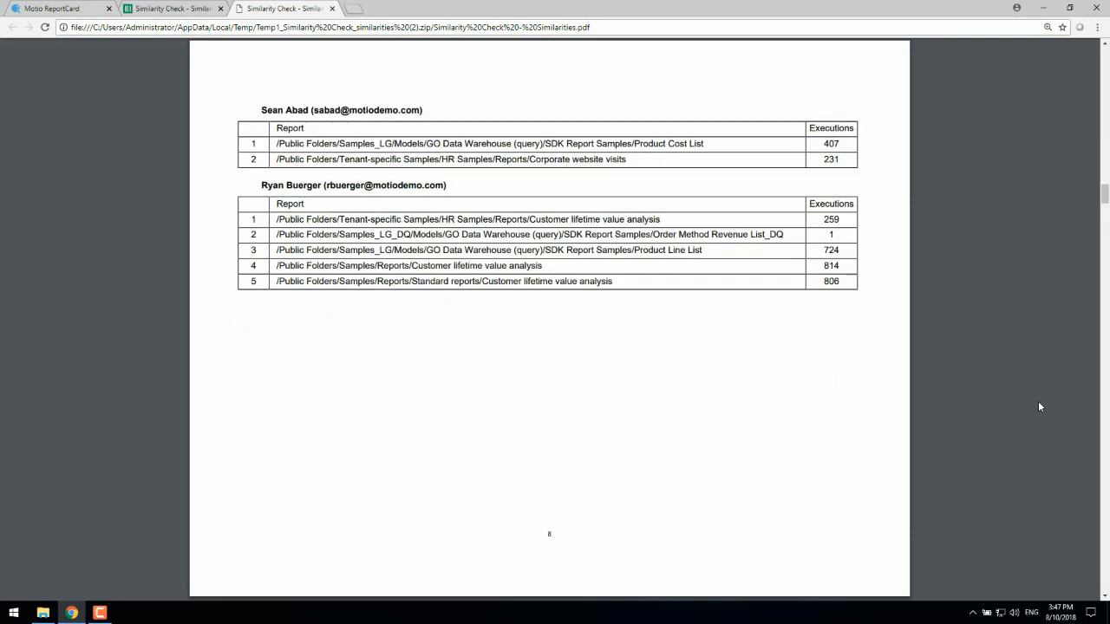
key(Page_Down)
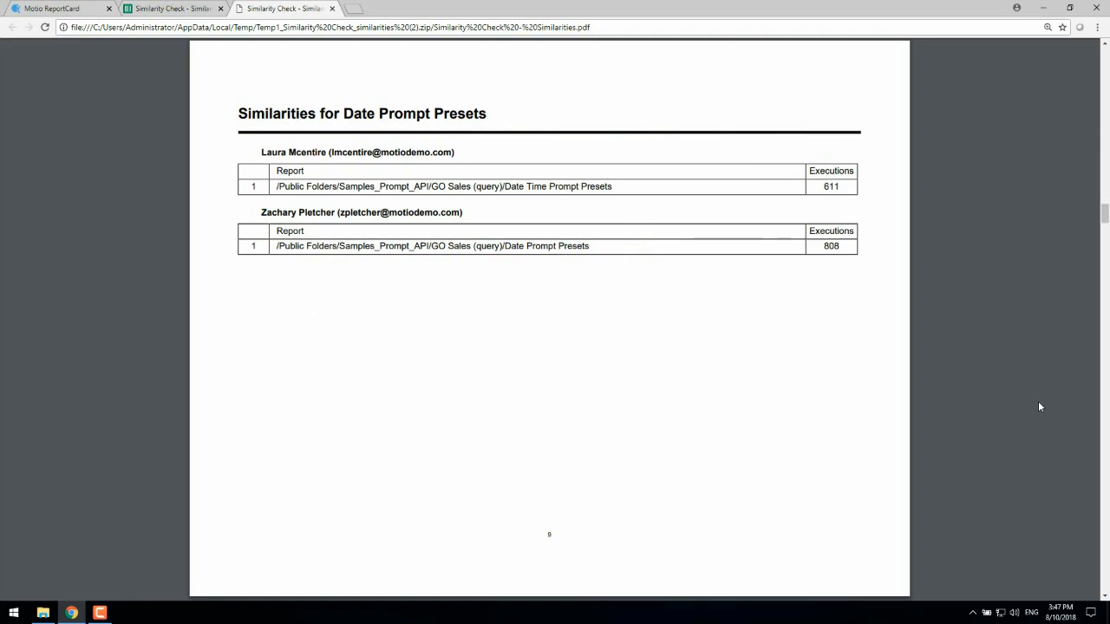
key(Page_Down)
key(Page_Down)
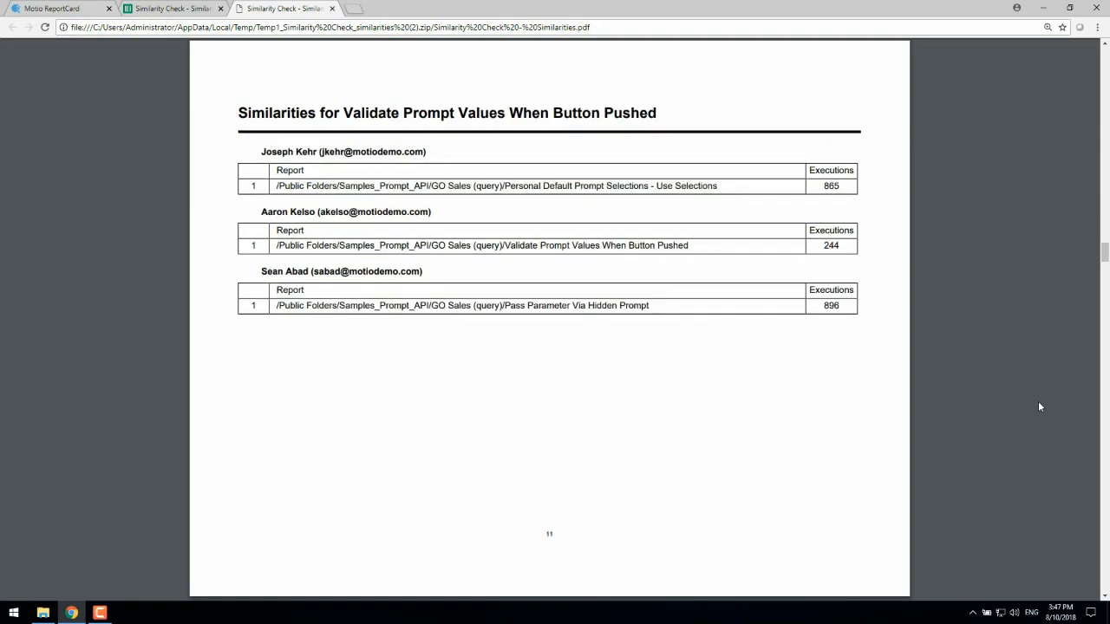
key(Page_Down)
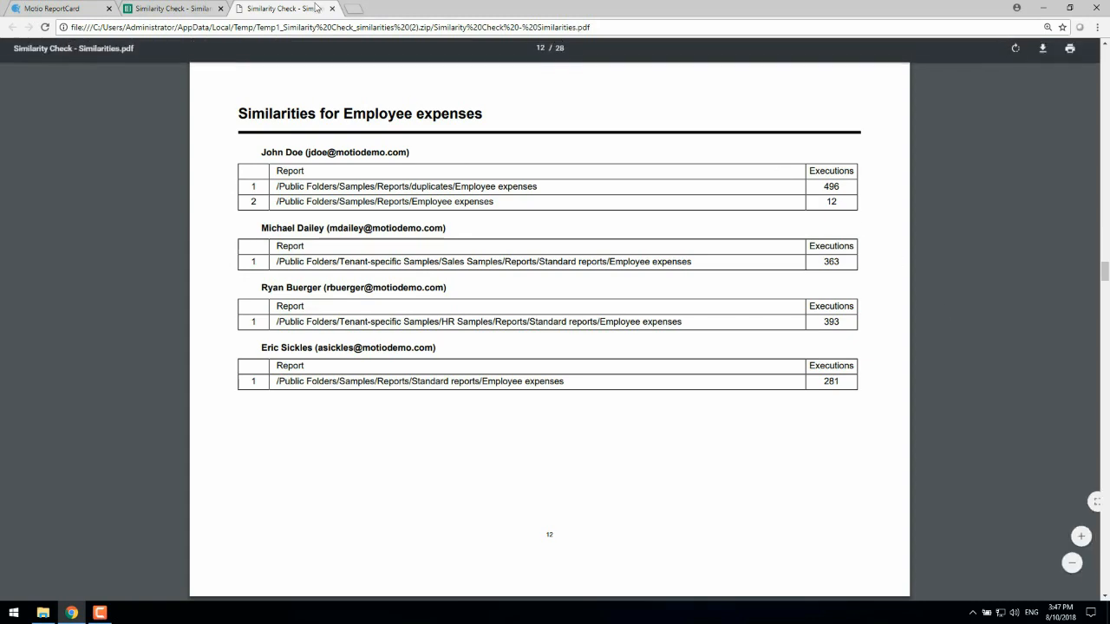
Step: In the Similarity Check - Similarities 2.4.4 spreadsheet, freeze the first 19 rows and sort the artifact rows by Owner from A to Z
click(174, 9)
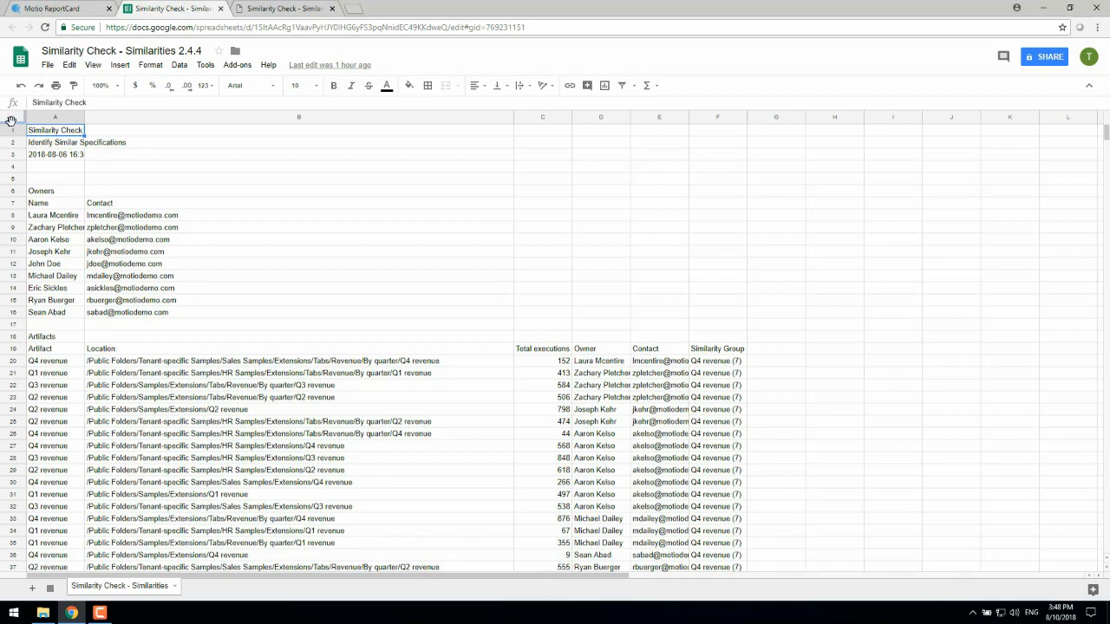
drag(11, 122, 13, 354)
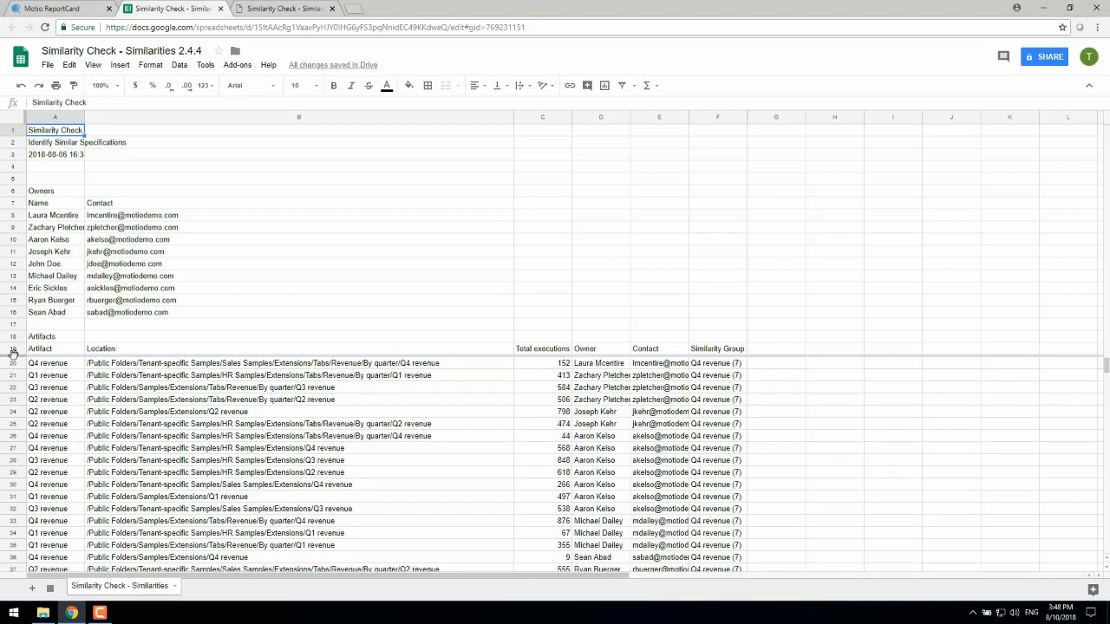
click(619, 117)
click(624, 117)
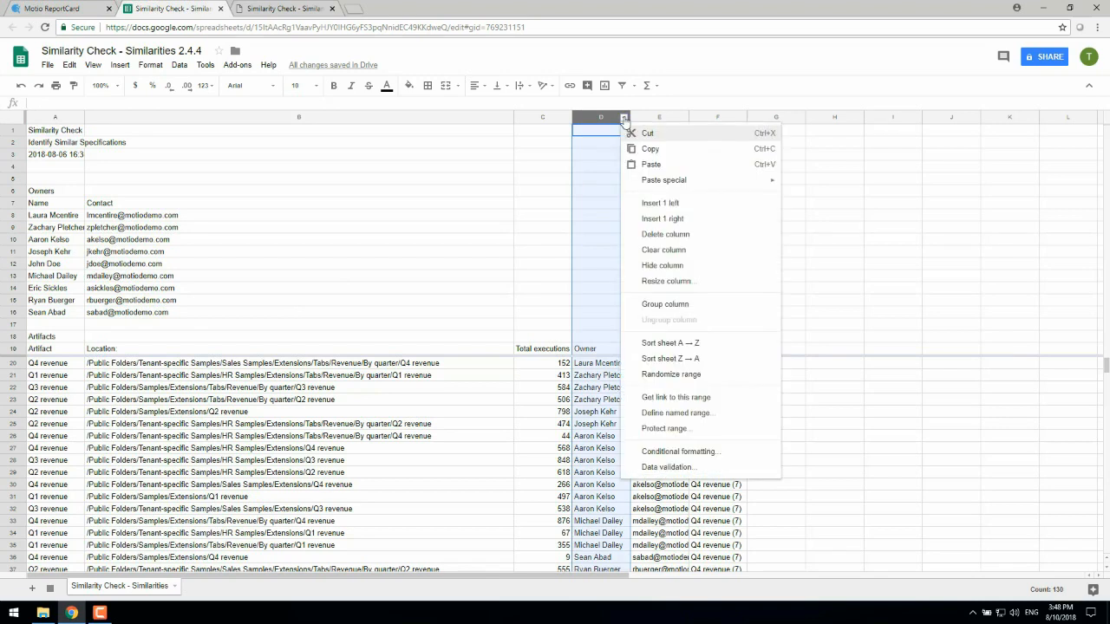
click(688, 343)
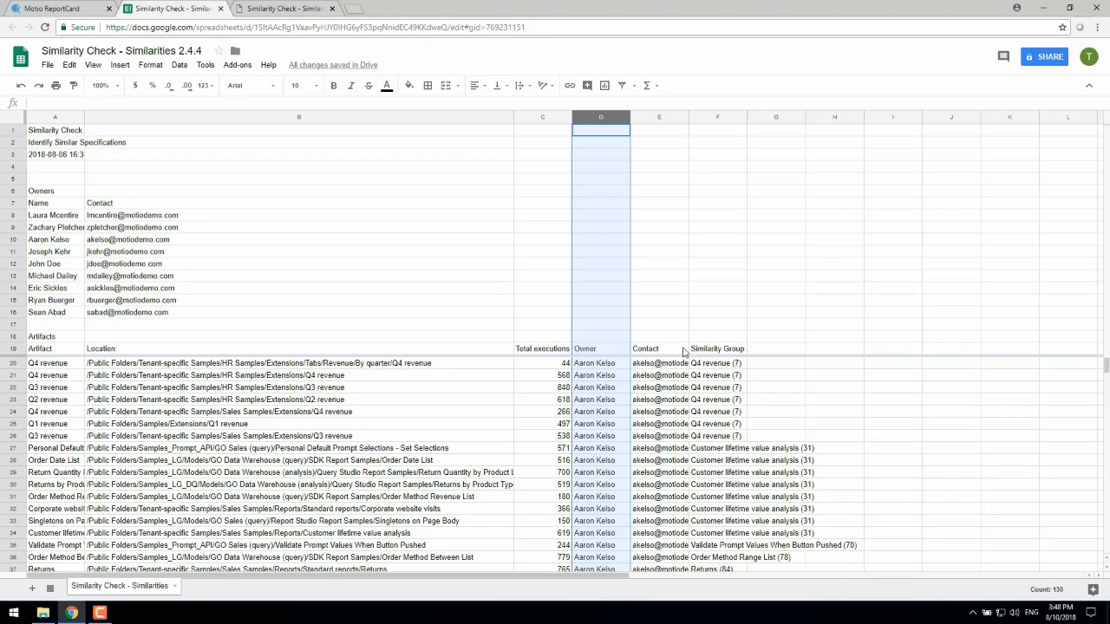
scroll(640, 469, down, 5)
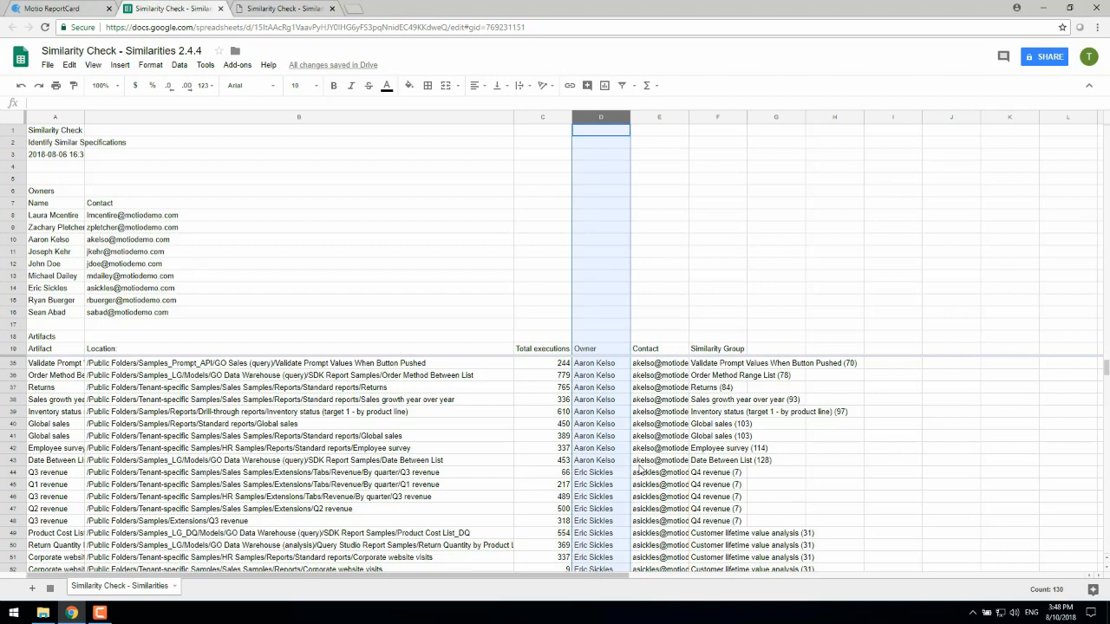
Step: Sort the artifact rows by Location from A to Z and look through the report paths
right_click(507, 122)
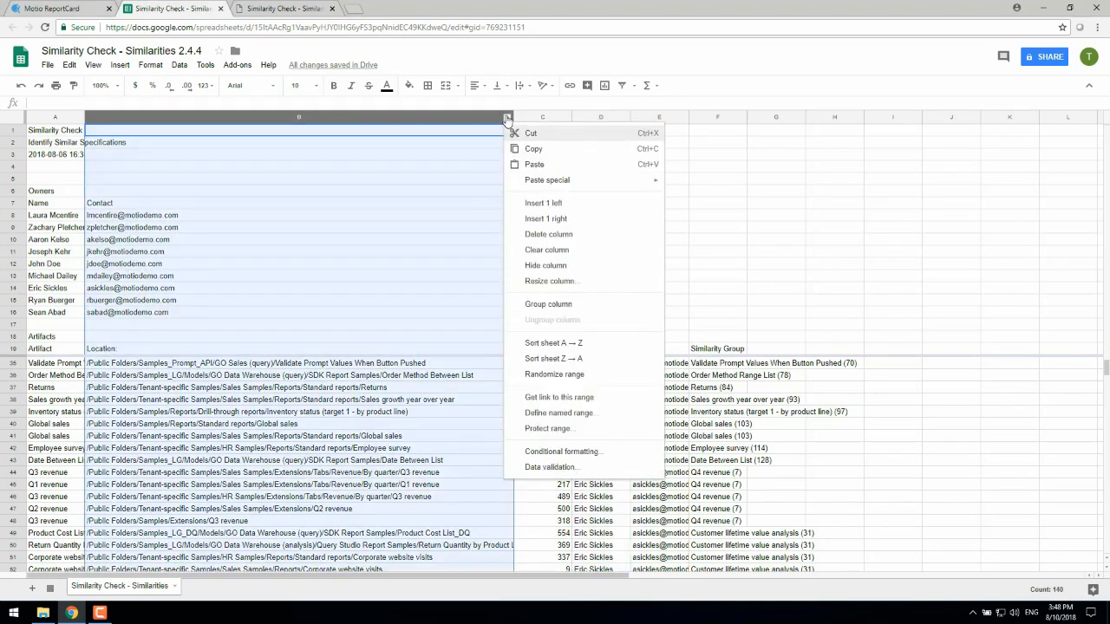
click(578, 346)
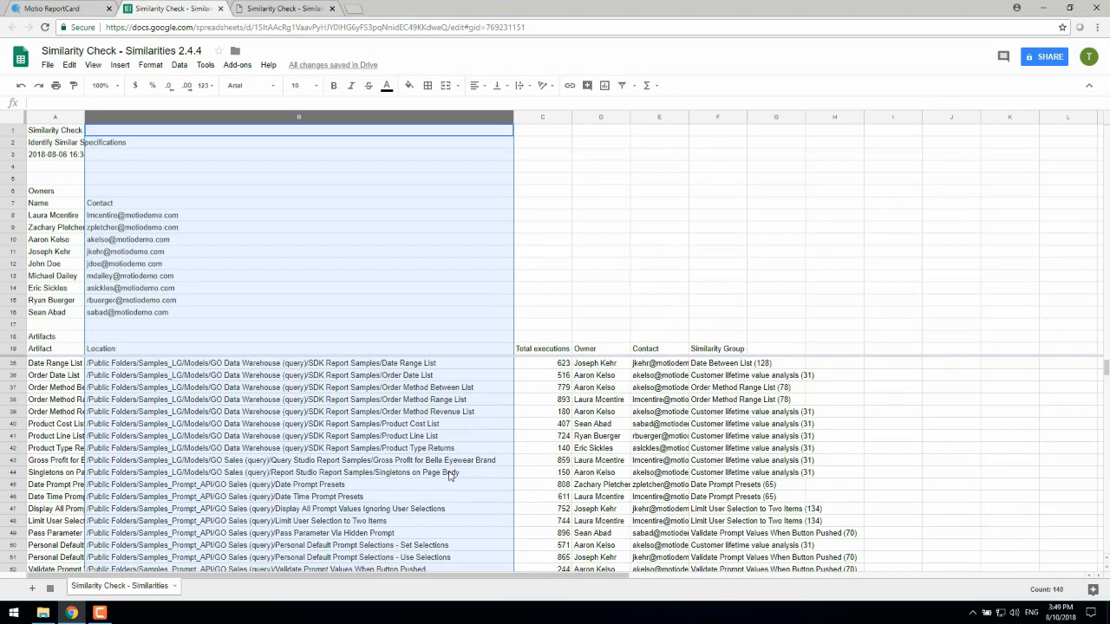
scroll(450, 475, down, 3)
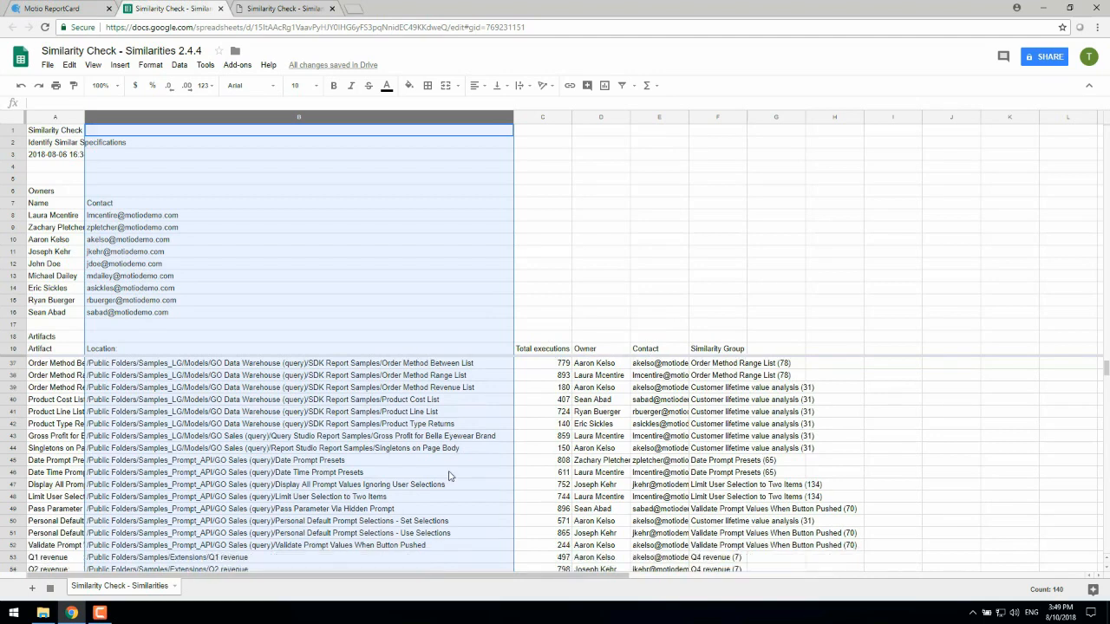